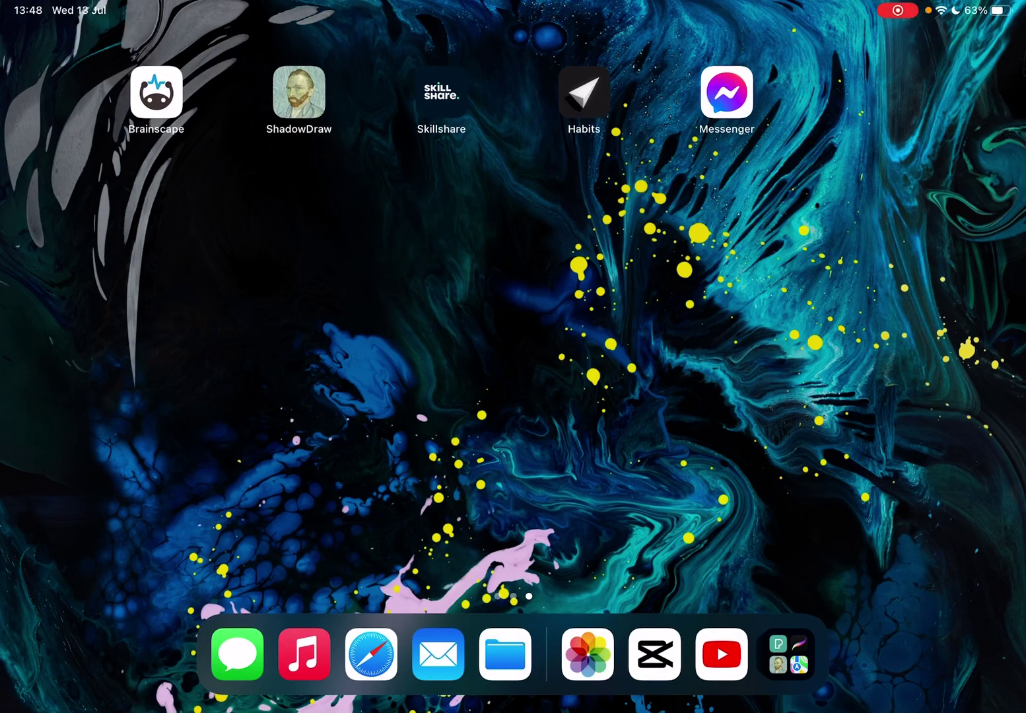
scroll(513, 320, left, 5)
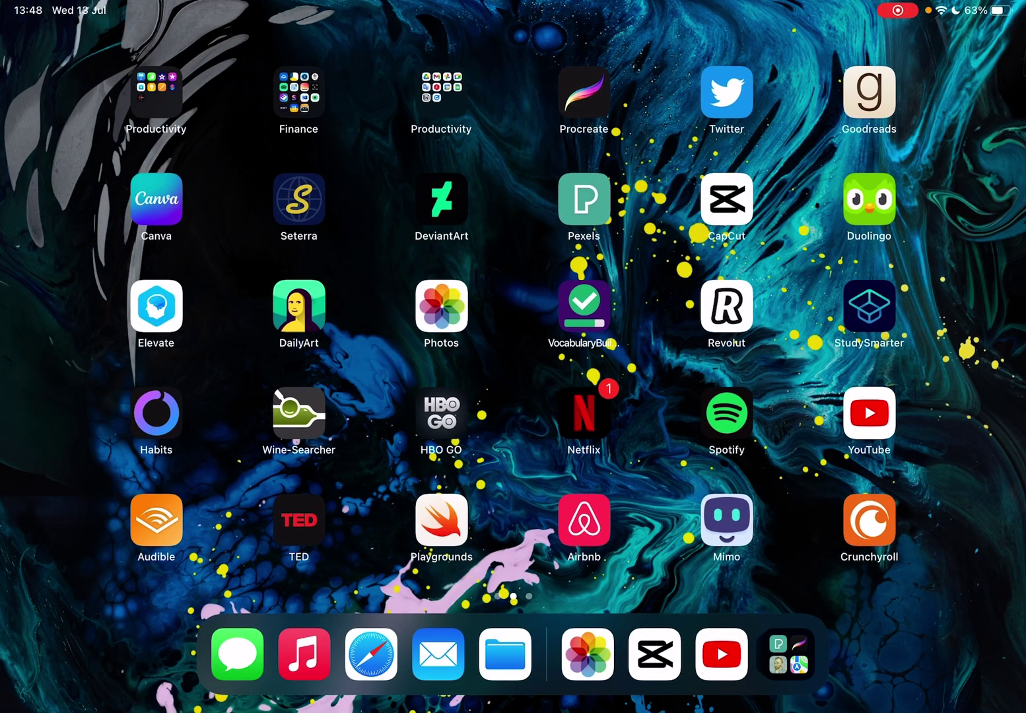
Launch CapCut from the Home Screen into the aqueduct project
click(727, 200)
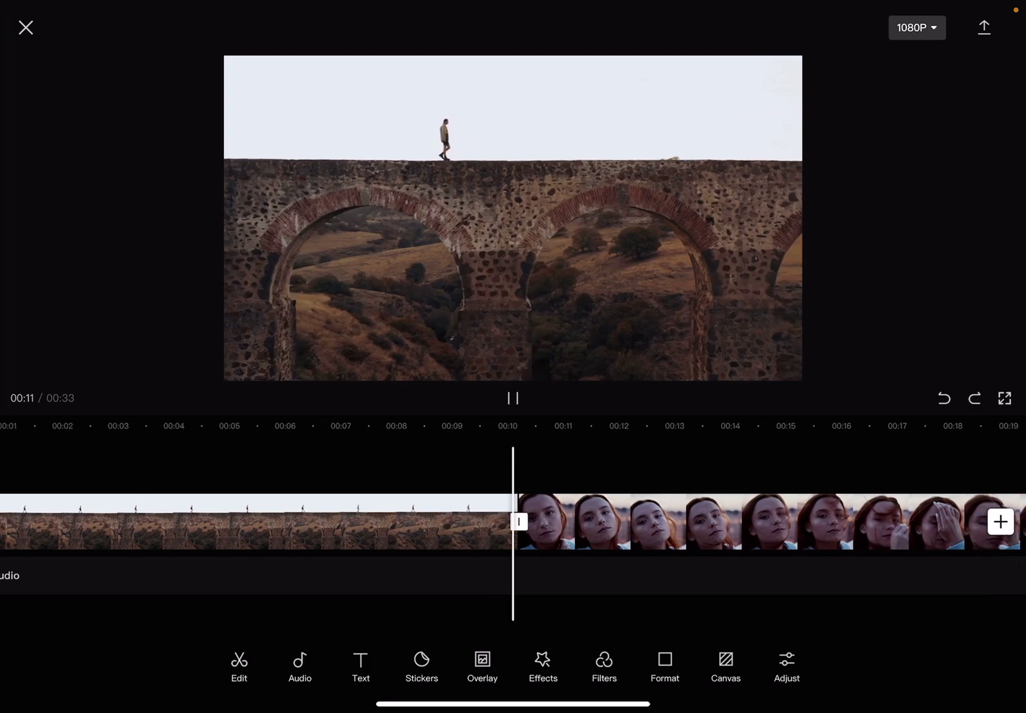
Pause the preview, rewind to 00:00, and select the 10.2-second aqueduct clip
key(space)
drag(321, 523, 882, 522)
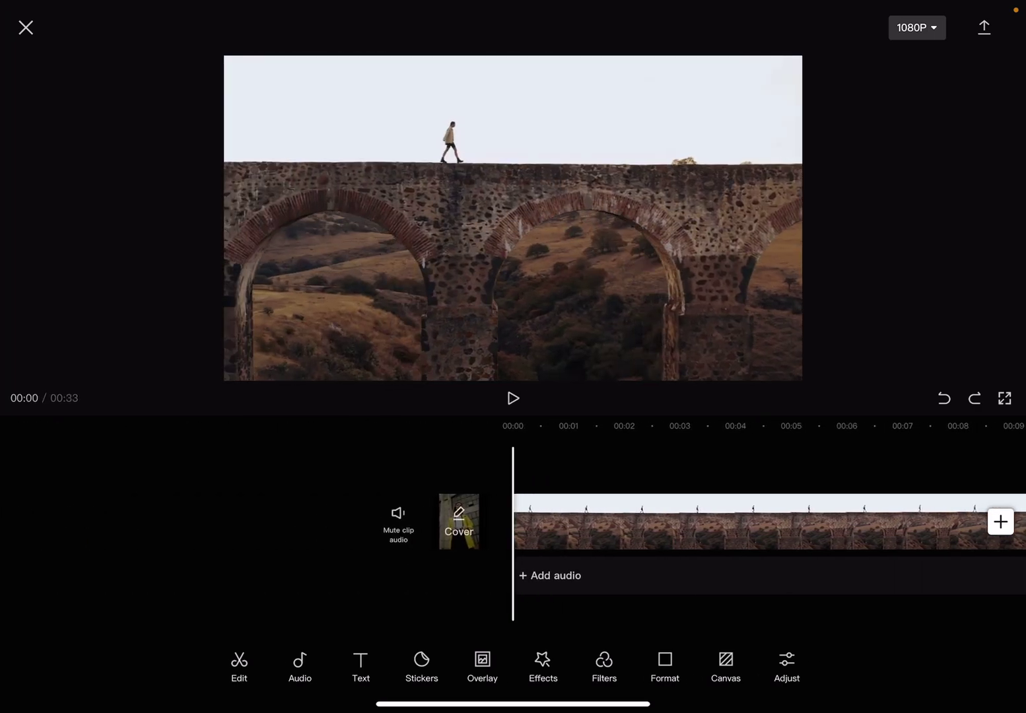
click(761, 525)
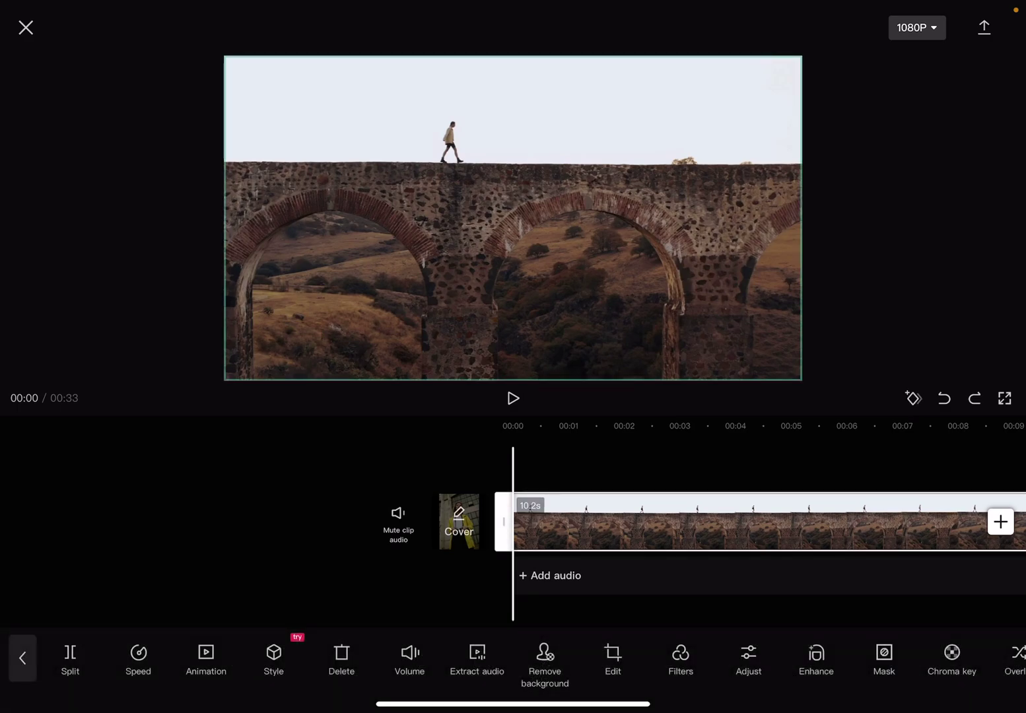
scroll(513, 661, right, 8)
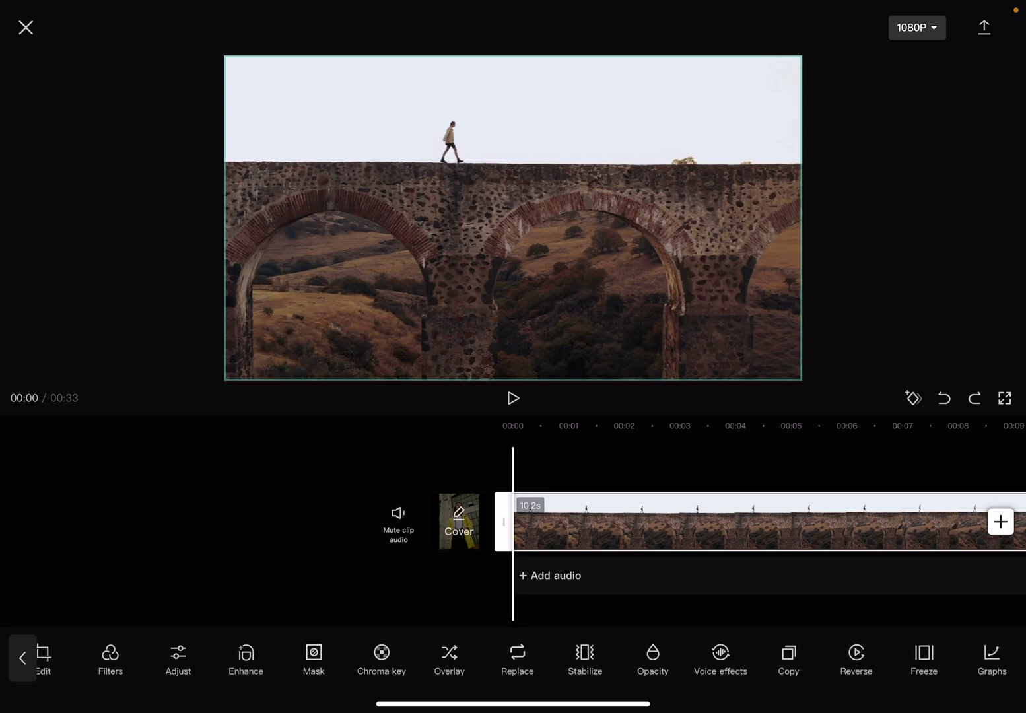
click(787, 658)
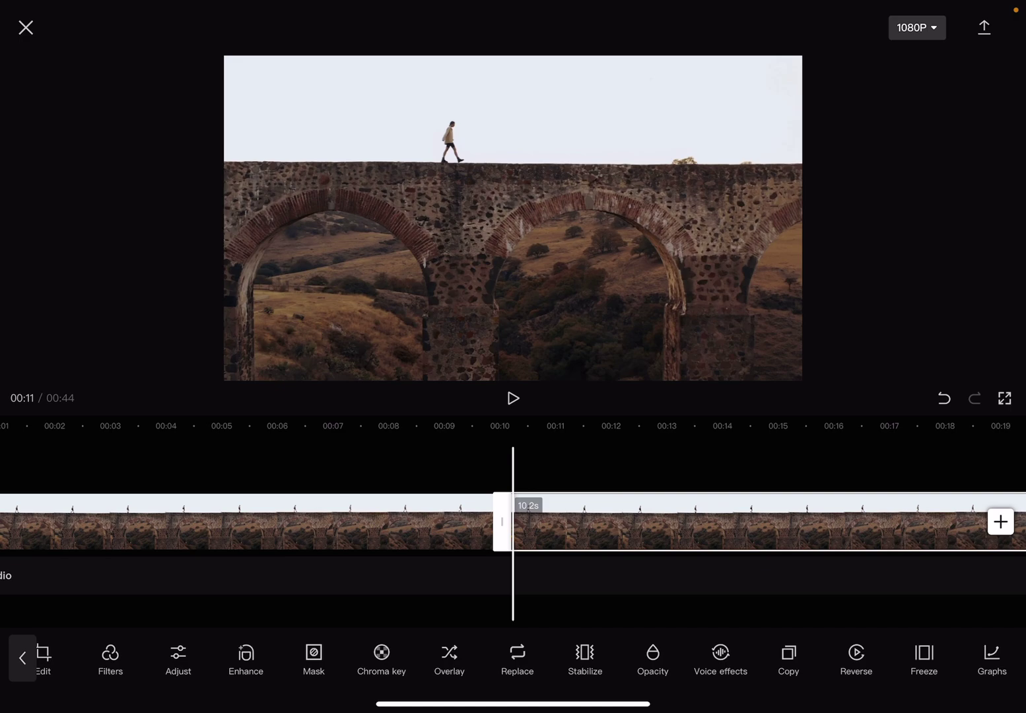
Play the 44-second project and pause at 15 seconds to check the duplicate
key(space)
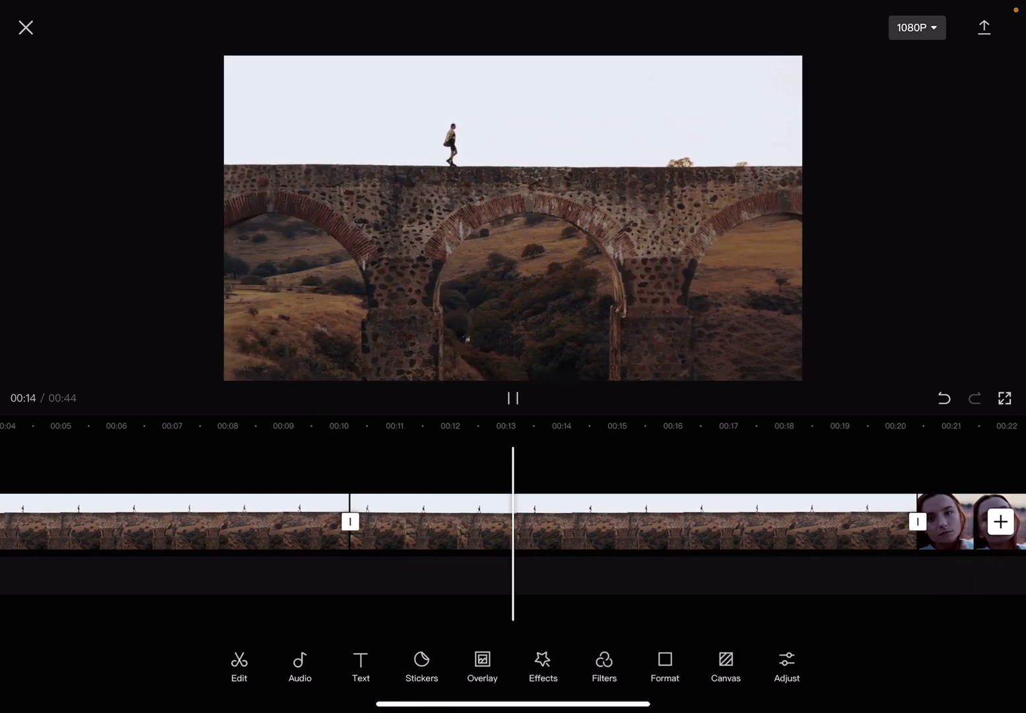
key(space)
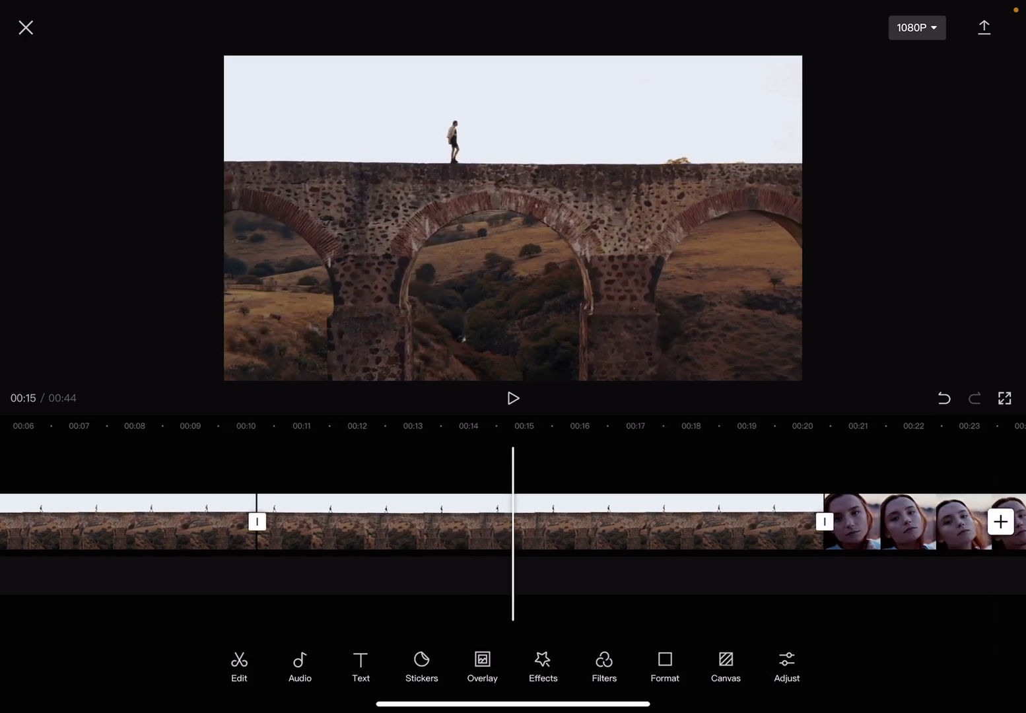
scroll(513, 521, down, 5)
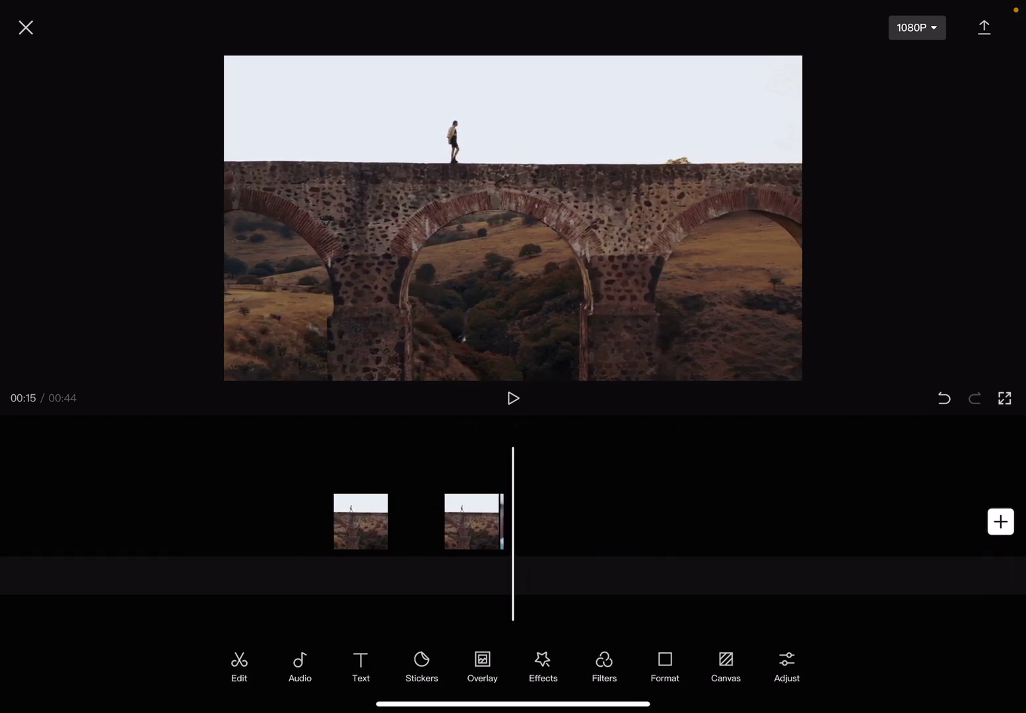
scroll(513, 520, up, 5)
scroll(513, 521, left, 3)
click(722, 522)
scroll(513, 521, right, 4)
drag(731, 522, 519, 522)
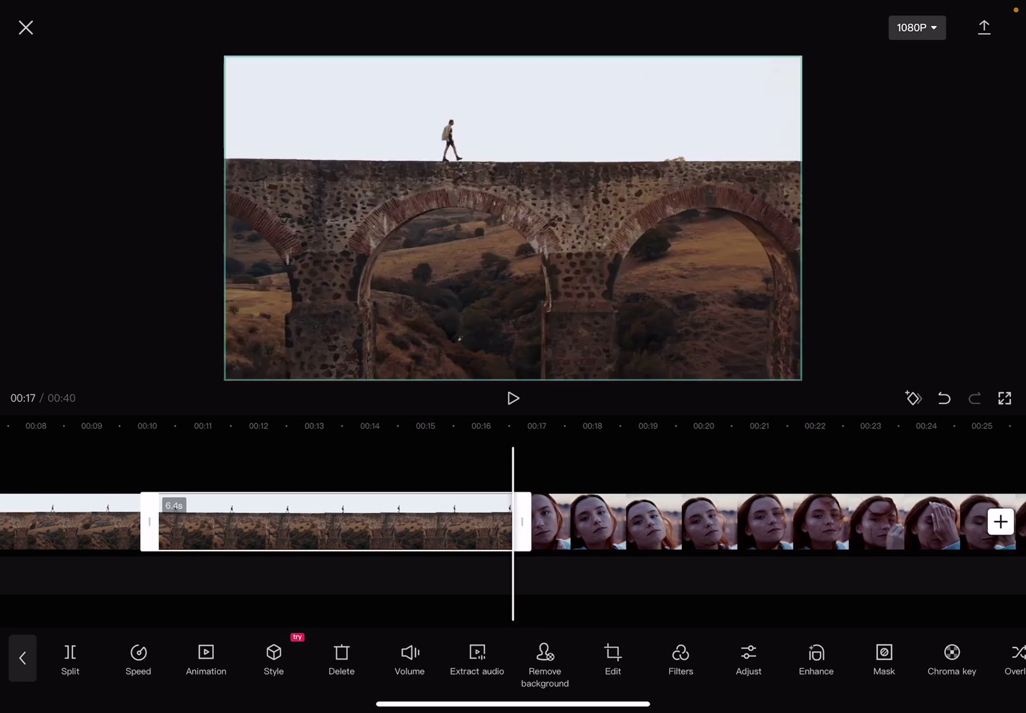
scroll(513, 520, left, 5)
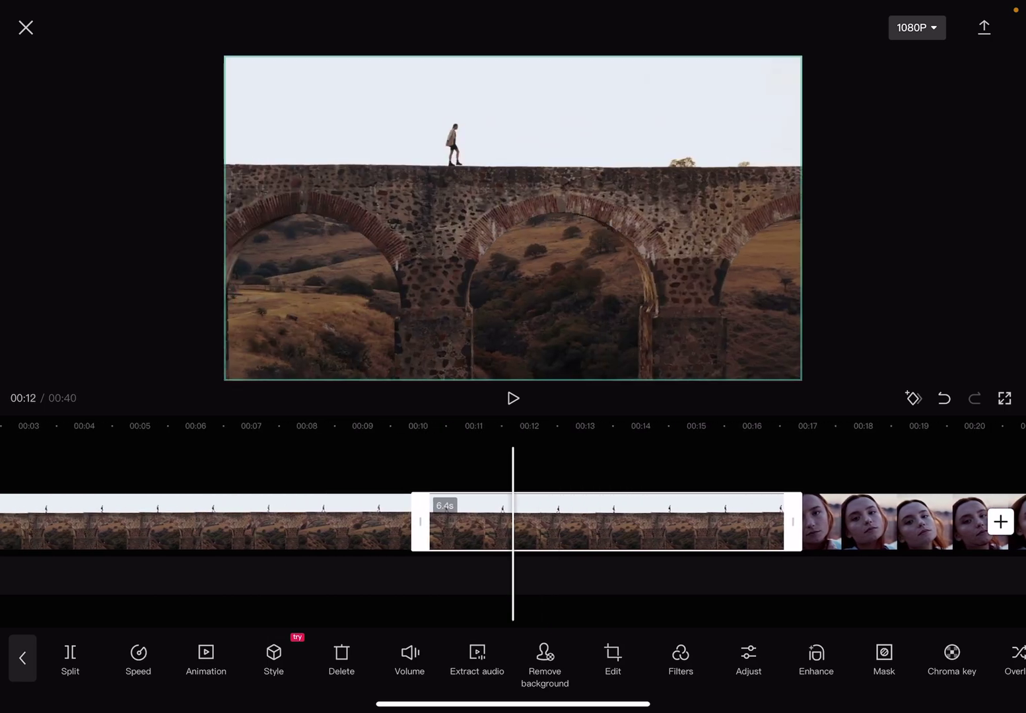
key(ctrl+z)
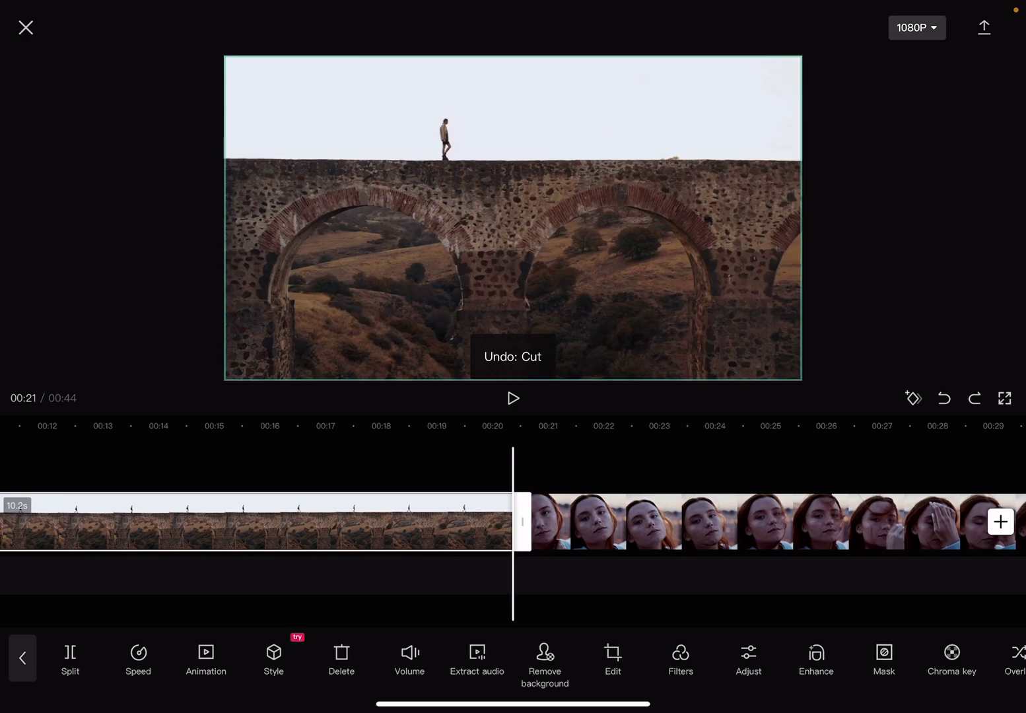
key(space)
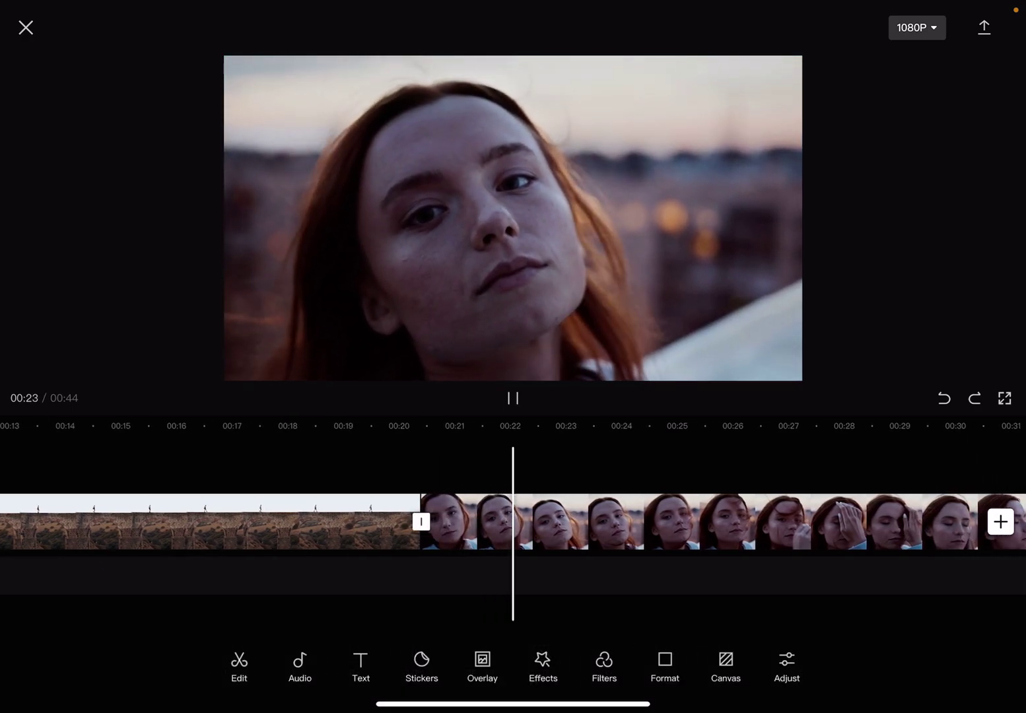